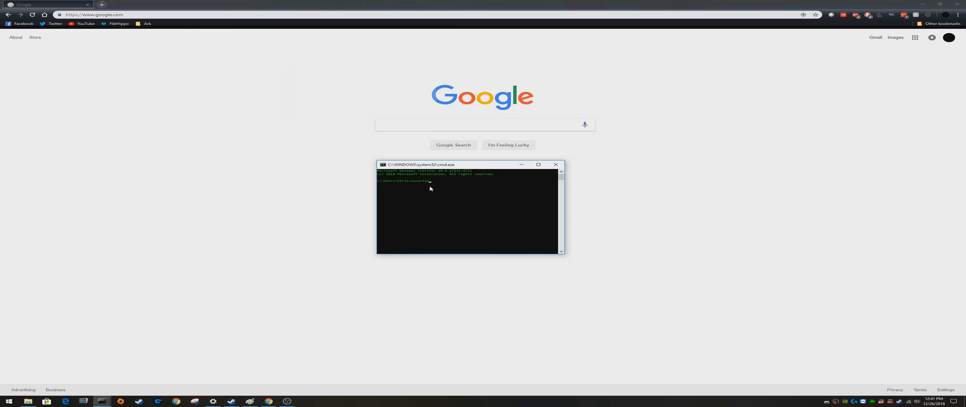
- Run ipconfig and examine the wireless adapter's IPv4 address and default gateway
key("Return")
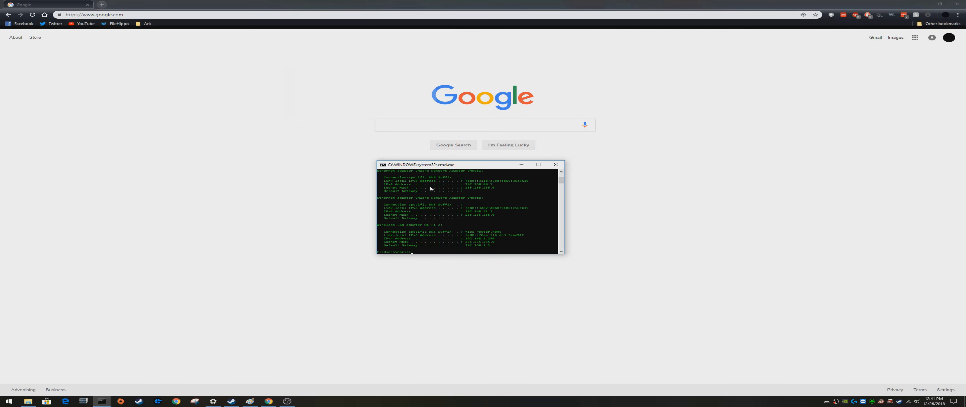
scroll(398, 224, "down", 2)
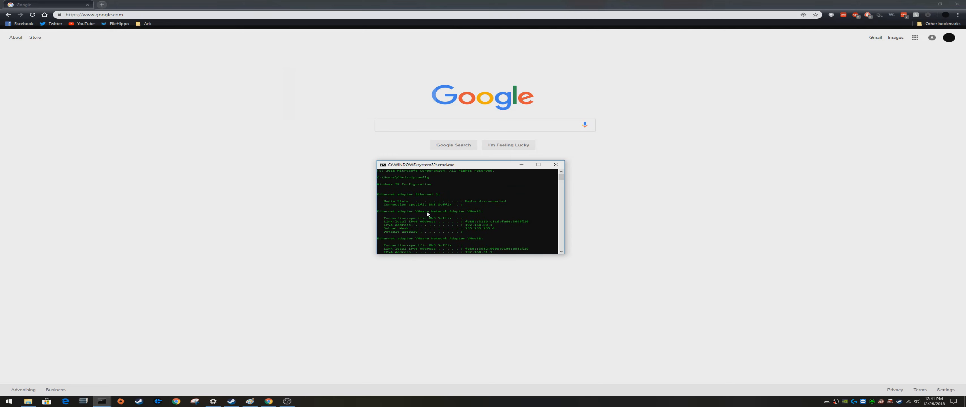
scroll(399, 205, "down", 1)
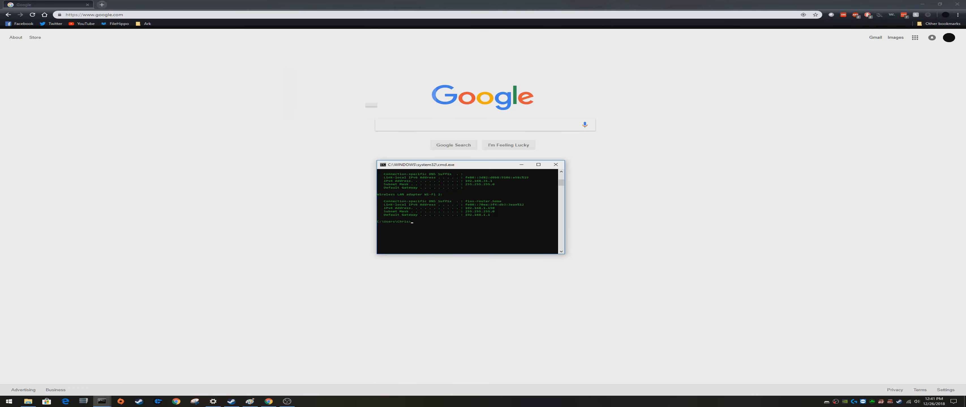
left_click_drag(470, 166, 215, 138)
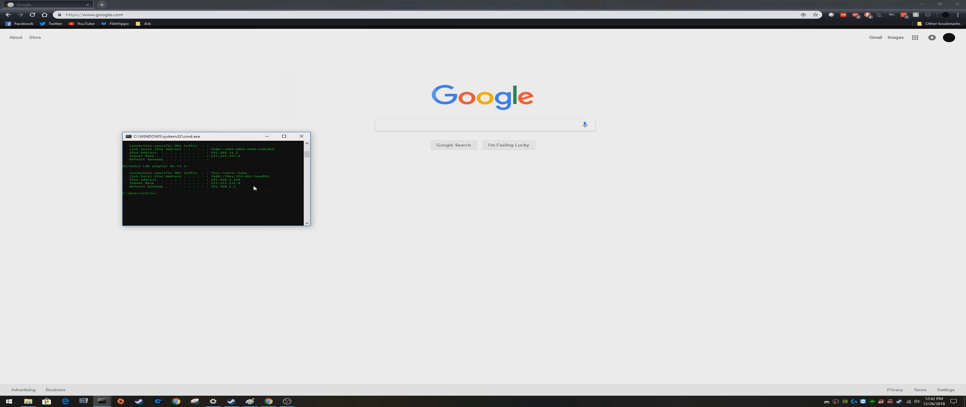
- Switch to Chrome and load the router's administration page at 192.168.1.1
left_click(191, 16)
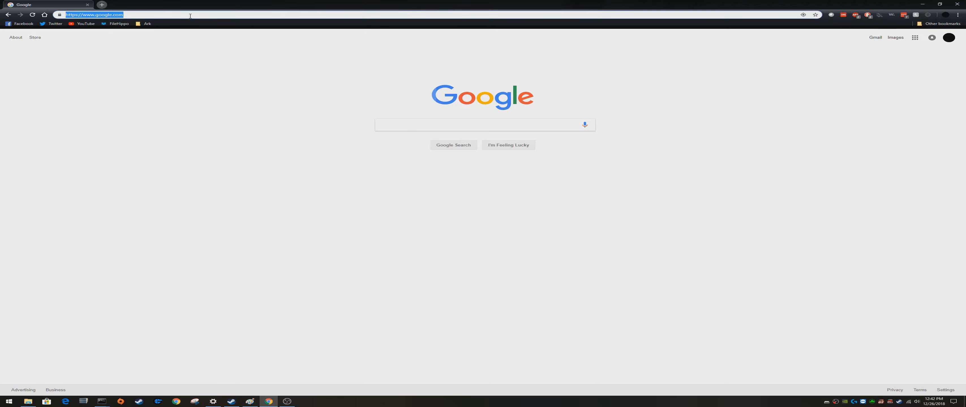
type("192.1")
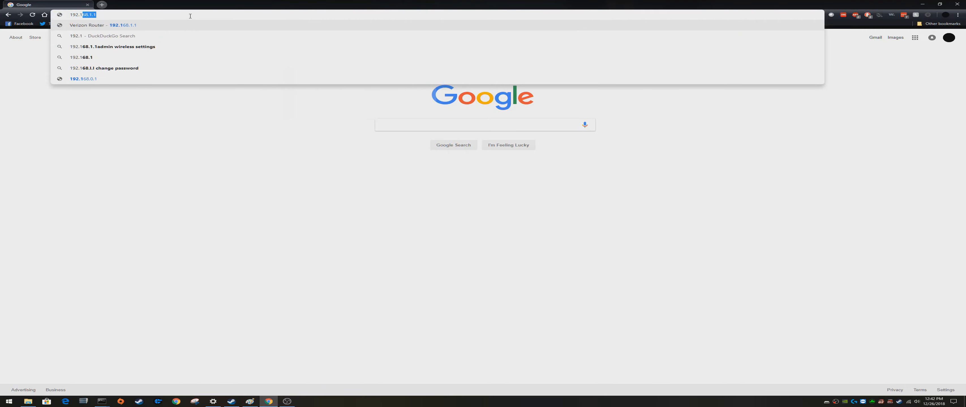
type("68.1.1")
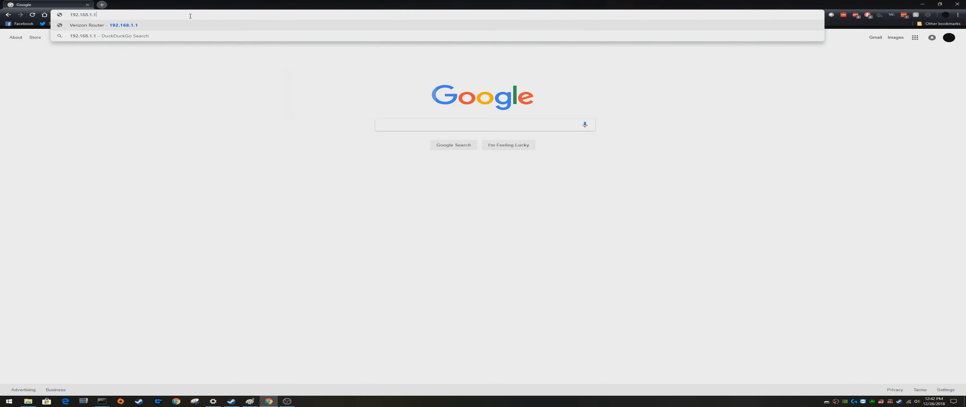
key("Return")
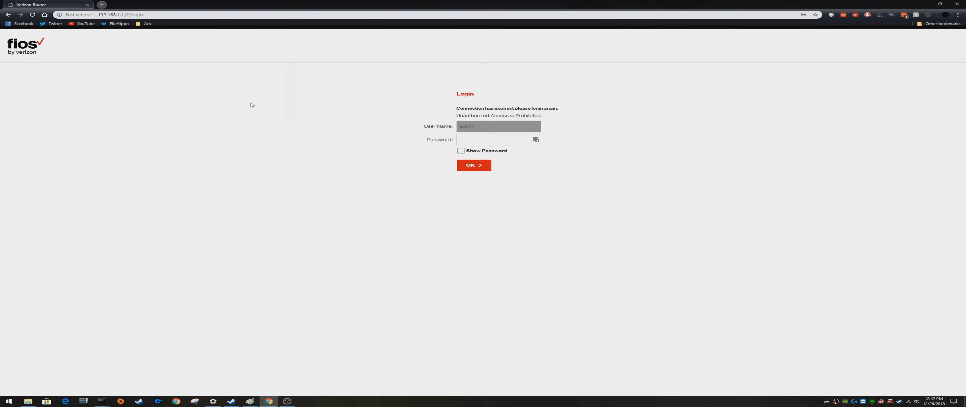
- Log in to the router by entering the admin password
left_click(483, 140)
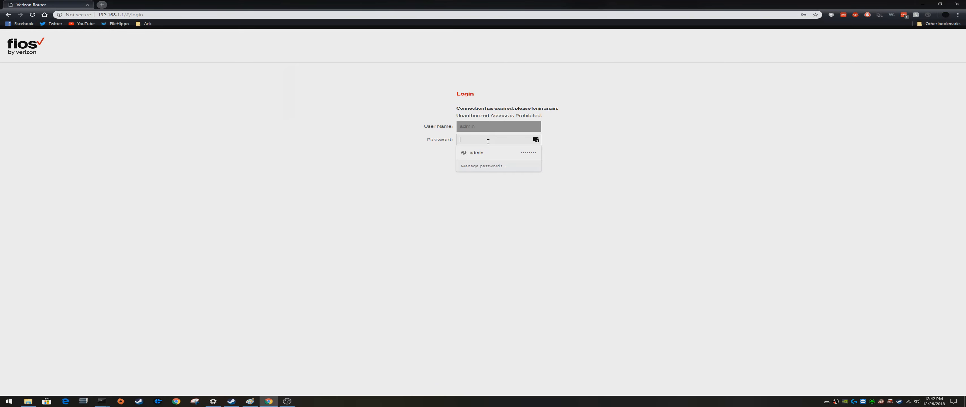
type("•")
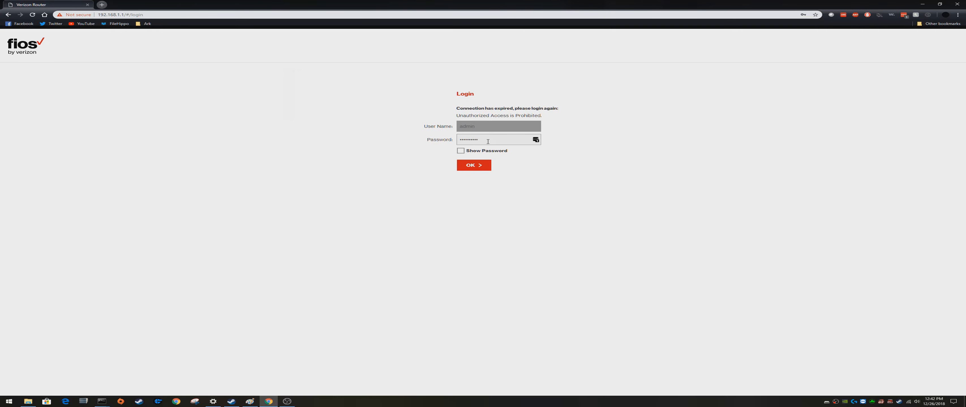
left_click(472, 169)
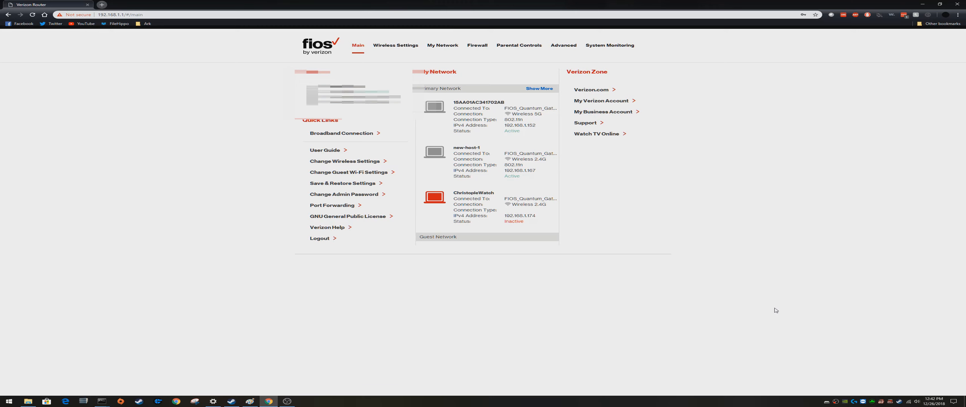
- Enter the router's Firewall section, accept the warning about configuration changes, and open the Port Forwarding settings
left_click(477, 46)
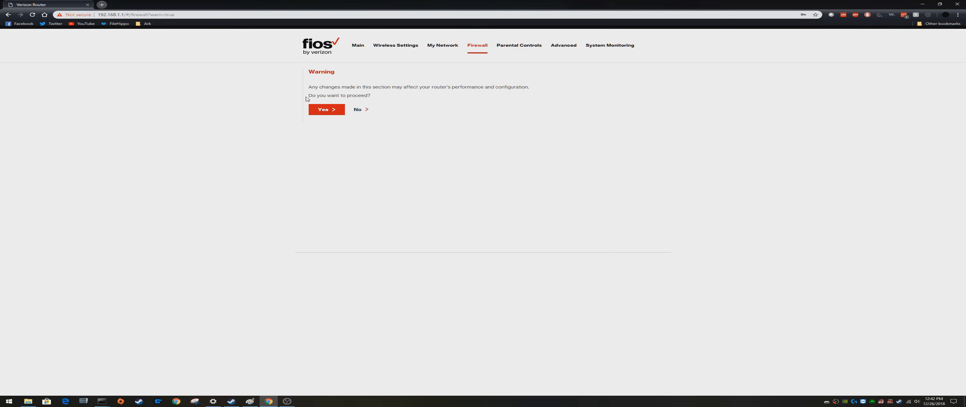
left_click_drag(308, 95, 370, 96)
left_click(325, 110)
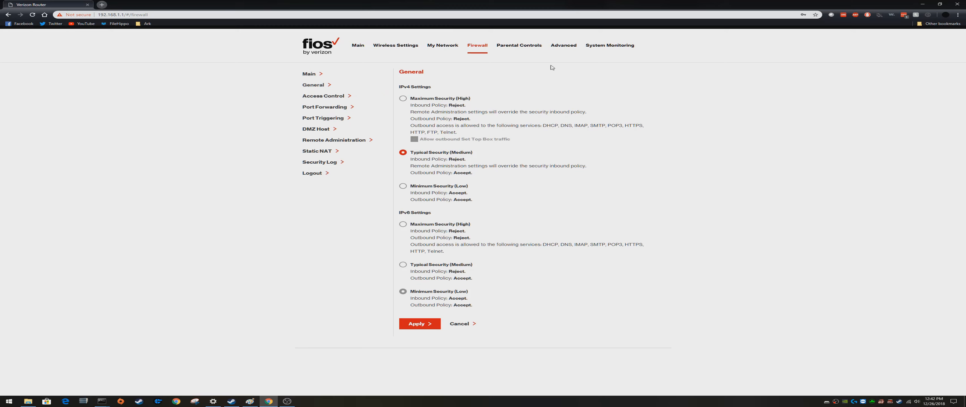
left_click(326, 109)
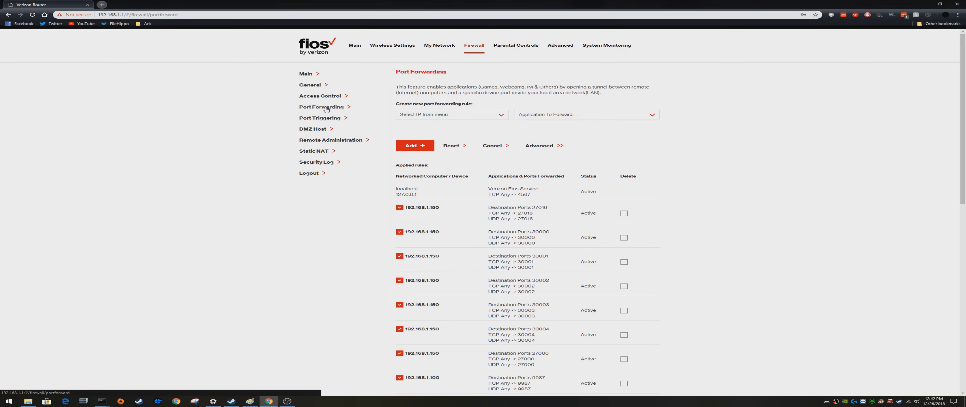
- Look through the list of applied port forwarding rules
scroll(652, 208, "down", 3)
scroll(655, 209, "down", 3)
scroll(661, 252, "up", 8)
scroll(642, 342, "down", 4)
scroll(652, 313, "up", 3)
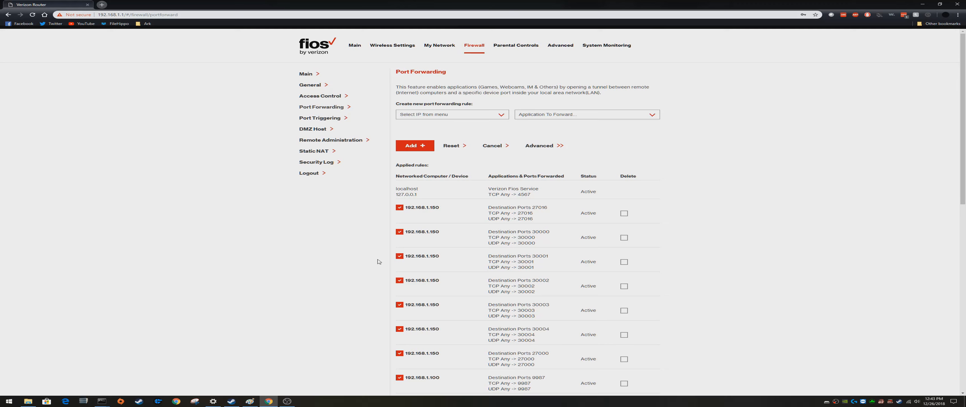
scroll(700, 199, "down", 1)
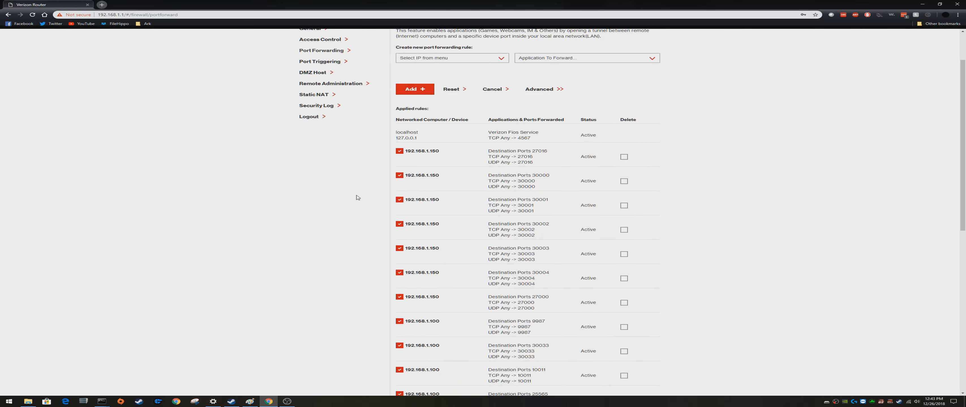
scroll(422, 213, "up", 1)
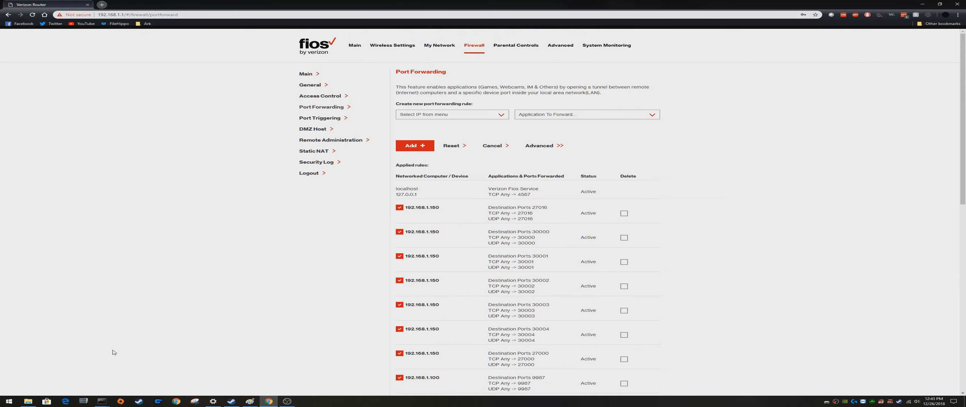
- Bring the ipconfig output back beside the router page and read the wireless adapter's IPv4 address
mouse_move(101, 401)
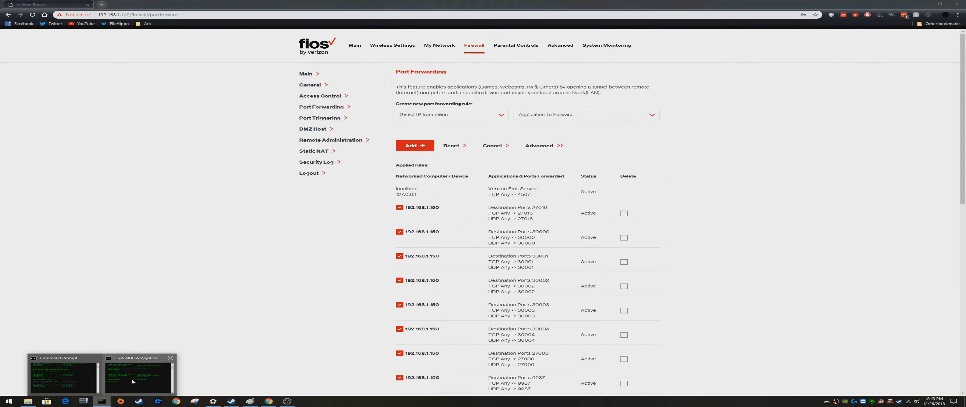
left_click(158, 372)
left_click_drag(206, 139, 244, 199)
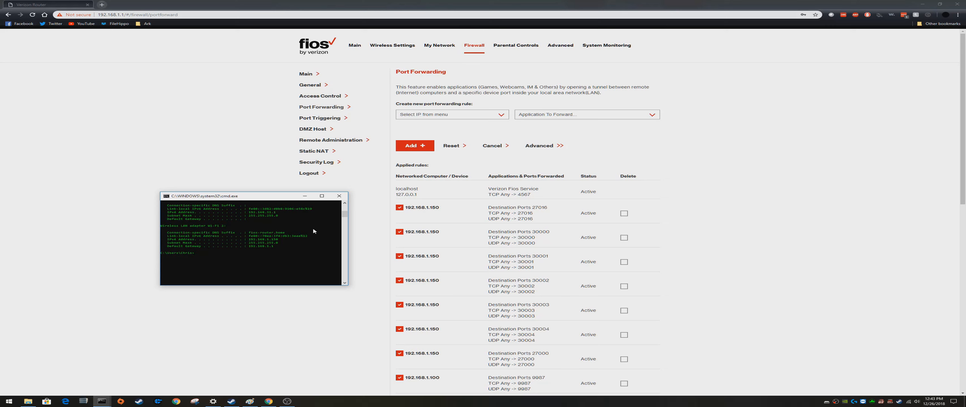
left_click_drag(265, 199, 284, 217)
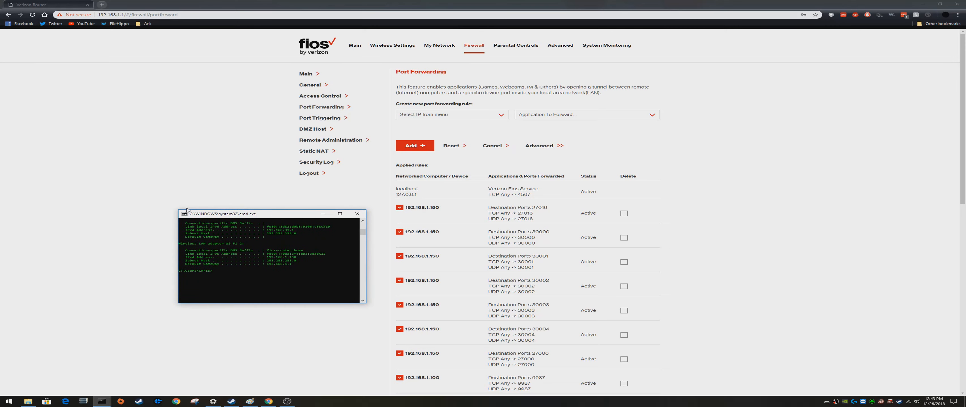
left_click_drag(178, 208, 176, 184)
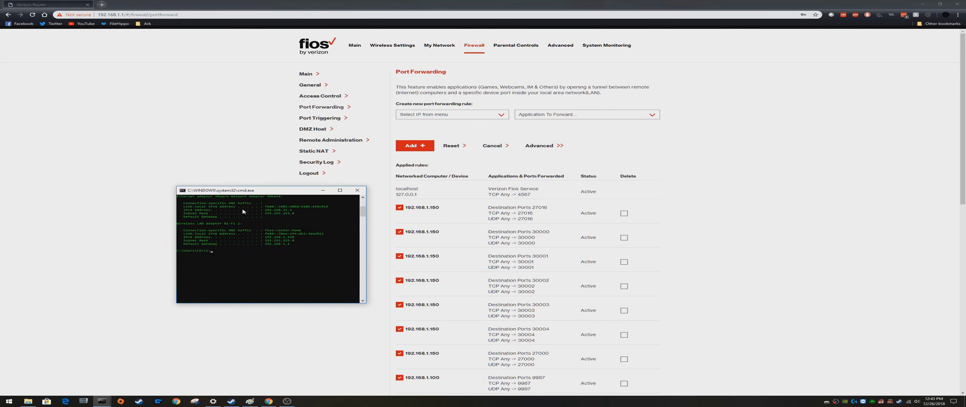
- Start a new port forwarding rule with a manually specified IPv4 address of 192.168.1.150
left_click(462, 119)
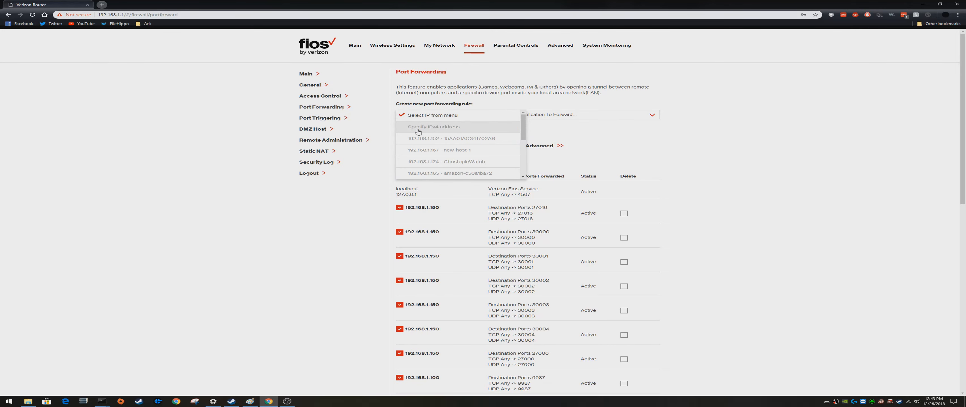
left_click(455, 127)
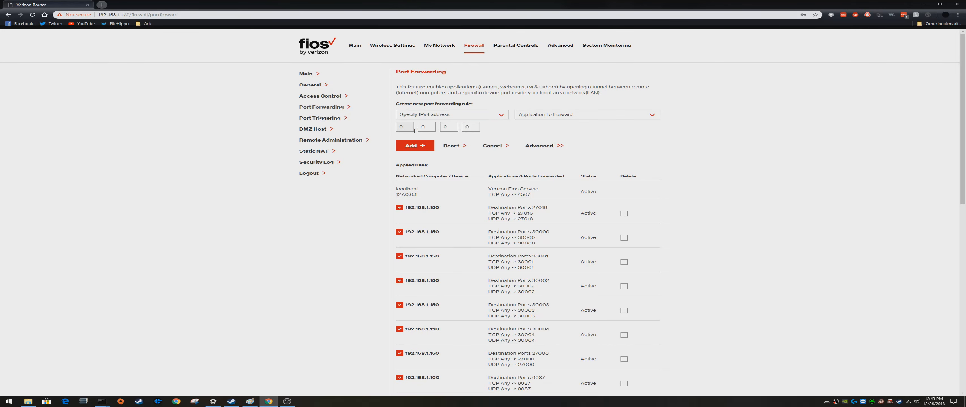
type("195")
key("period")
type("1")
key("BackSpace")
type("192")
key("period")
type("168.1.150")
- Set the rule to forward custom TCP port 8888 and add it to the applied rules
left_click(612, 115)
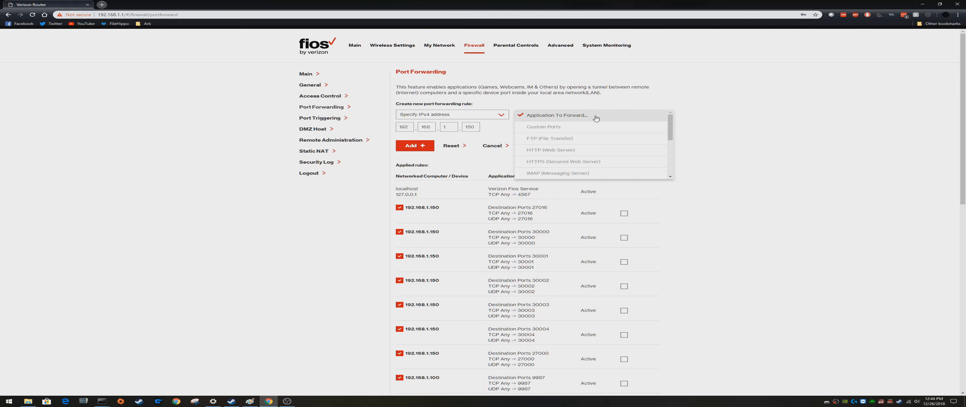
left_click(566, 129)
left_click(555, 131)
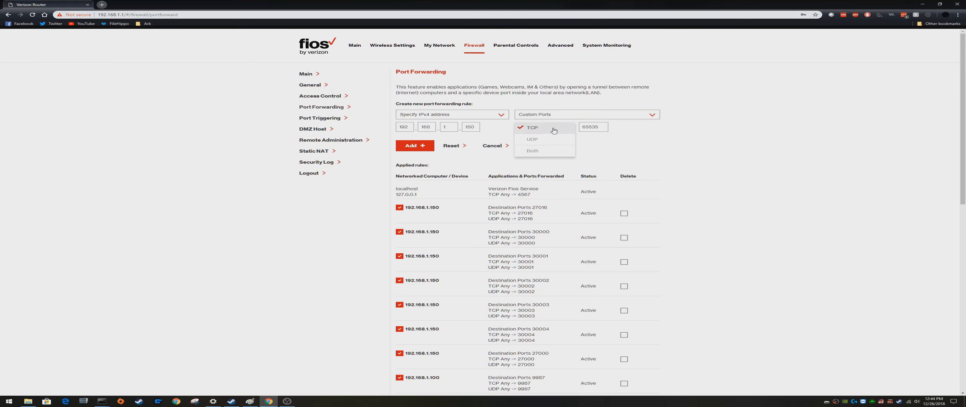
left_click(551, 130)
left_click_drag(605, 127, 542, 130)
type("8888")
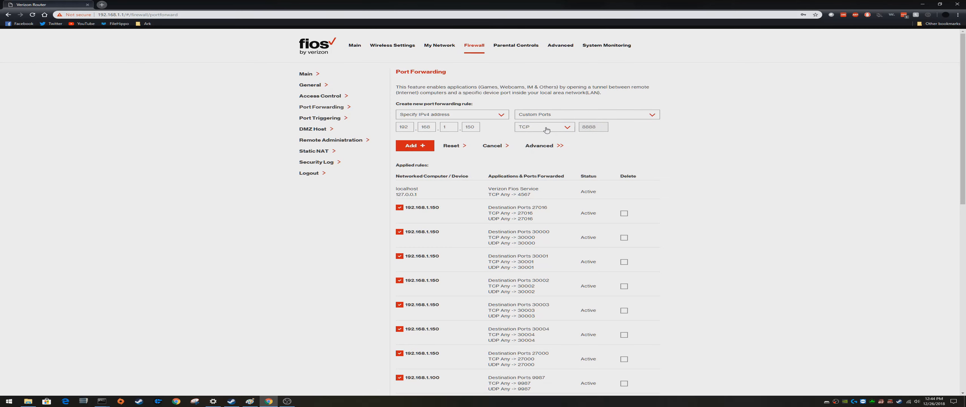
left_click(413, 145)
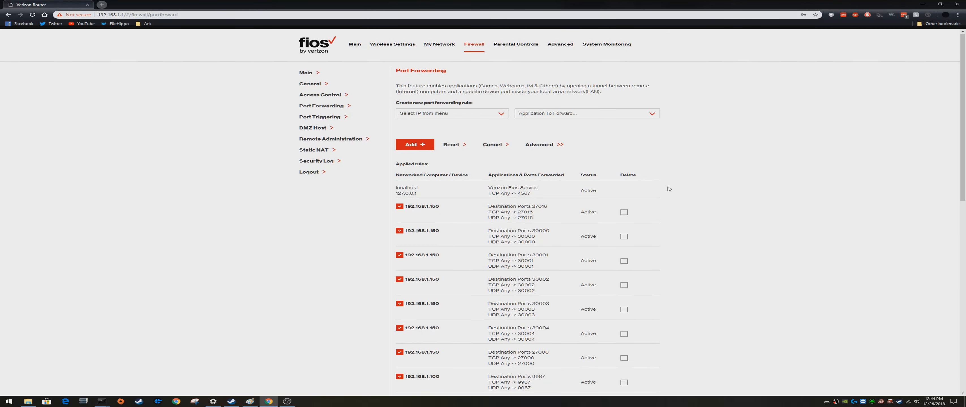
- Check the address, port and status of the new port 8888 rule at the end of the list
scroll(659, 191, "down", 10)
scroll(600, 341, "down", 1)
left_click_drag(548, 356, 403, 349)
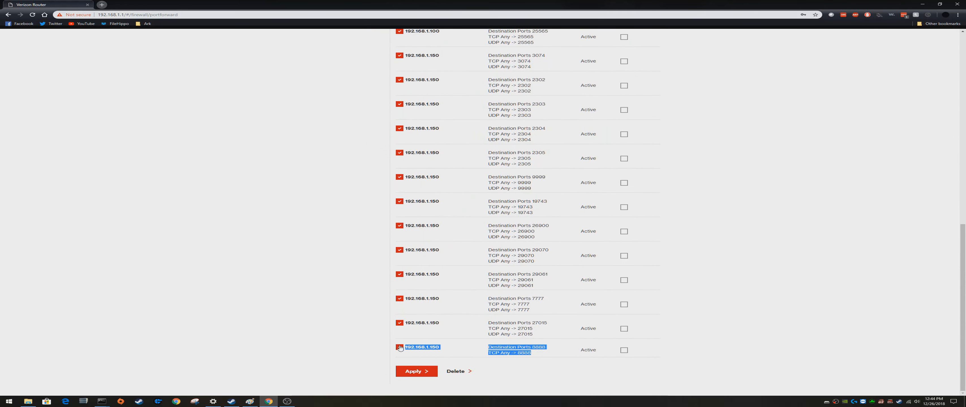
left_click_drag(588, 351, 596, 351)
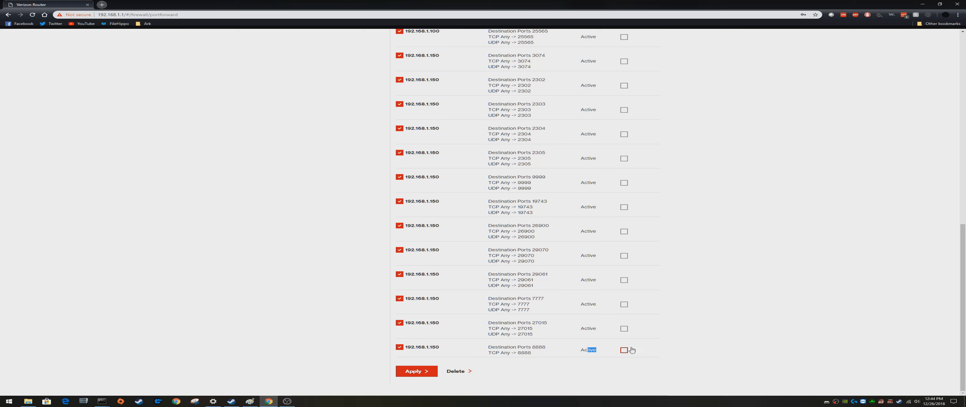
left_click(598, 362)
left_click_drag(562, 349, 597, 351)
left_click(595, 351)
scroll(643, 315, "up", 15)
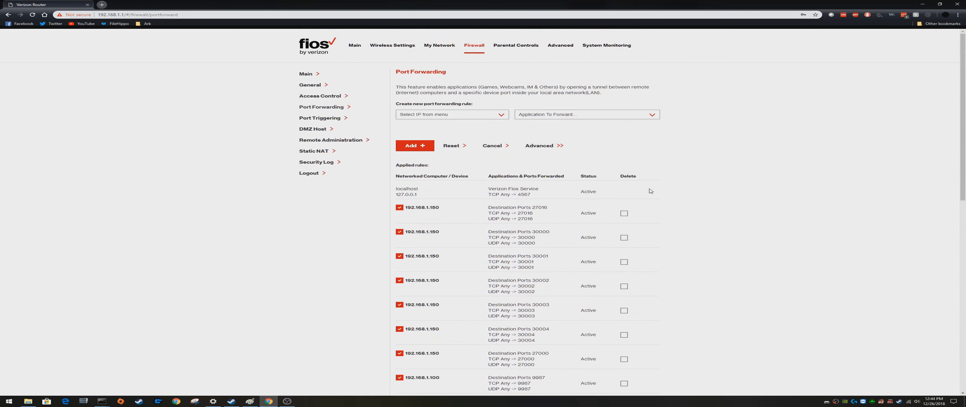
scroll(623, 275, "down", 15)
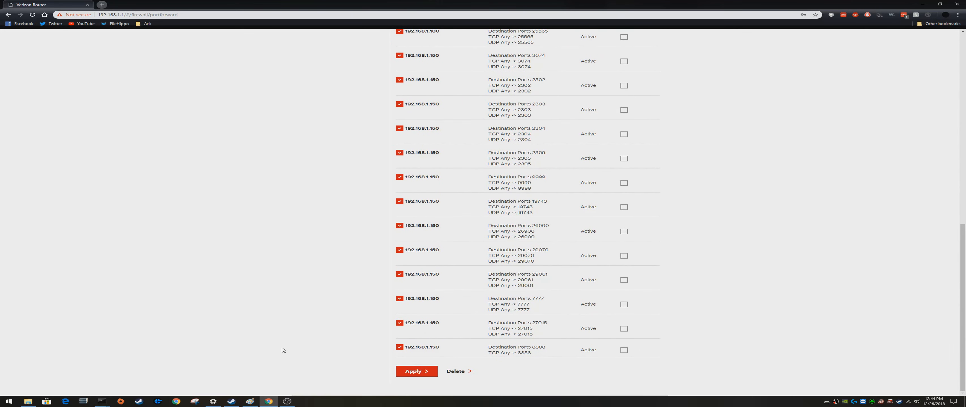
- Apply the port forwarding rules and recheck the TCP 8888 entry among the listed rules
double_click(412, 375)
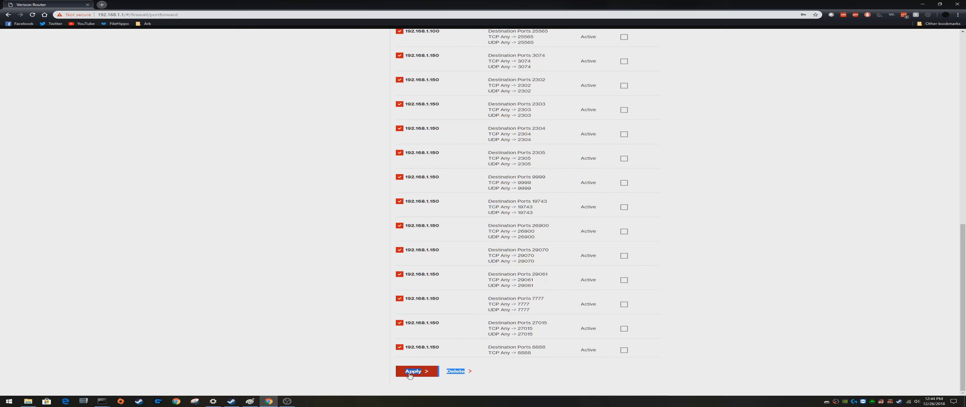
left_click(376, 369)
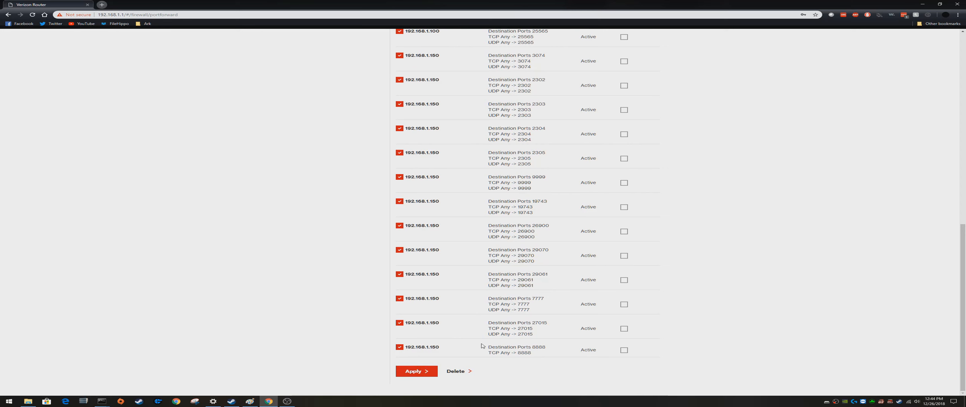
left_click_drag(489, 346, 540, 356)
left_click(488, 349)
left_click(539, 355)
left_click(489, 347)
left_click(541, 356)
scroll(675, 359, "up", 7)
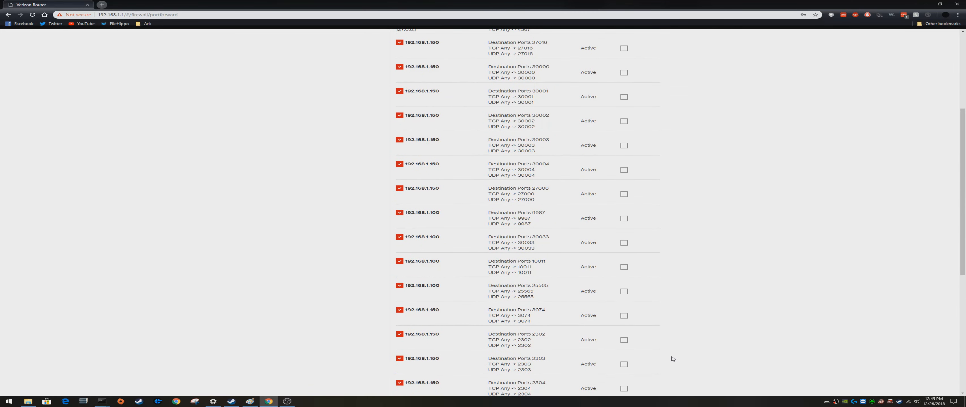
scroll(673, 359, "down", 7)
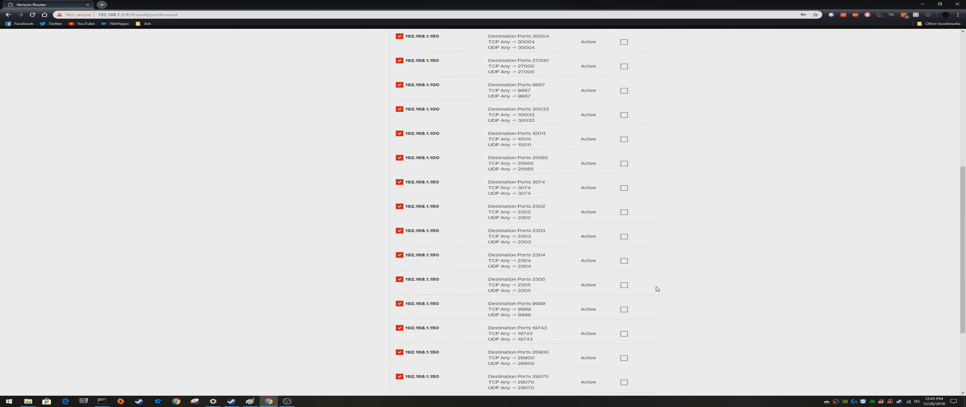